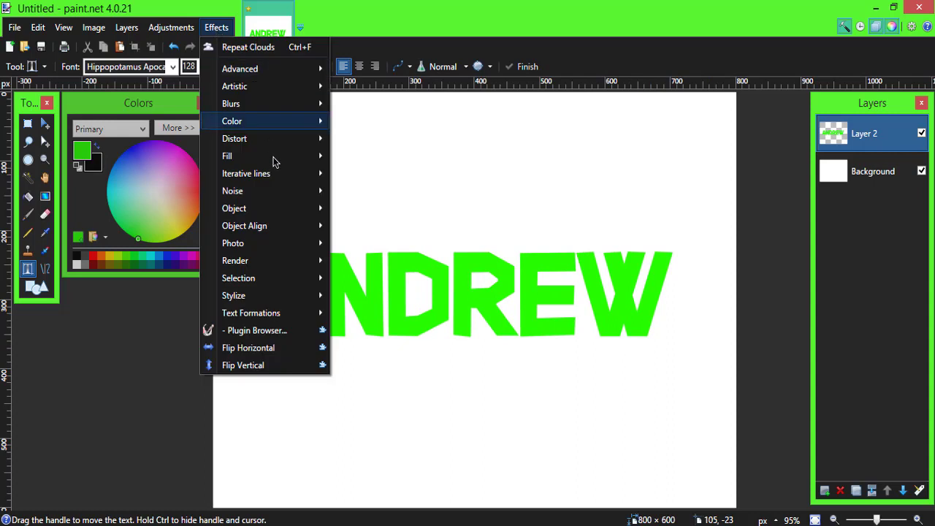
Step: Center the green text both horizontally and vertically on the canvas, and rotate the layer counterclockwise so the text slants upward
mouse_move(292, 226)
click(358, 230)
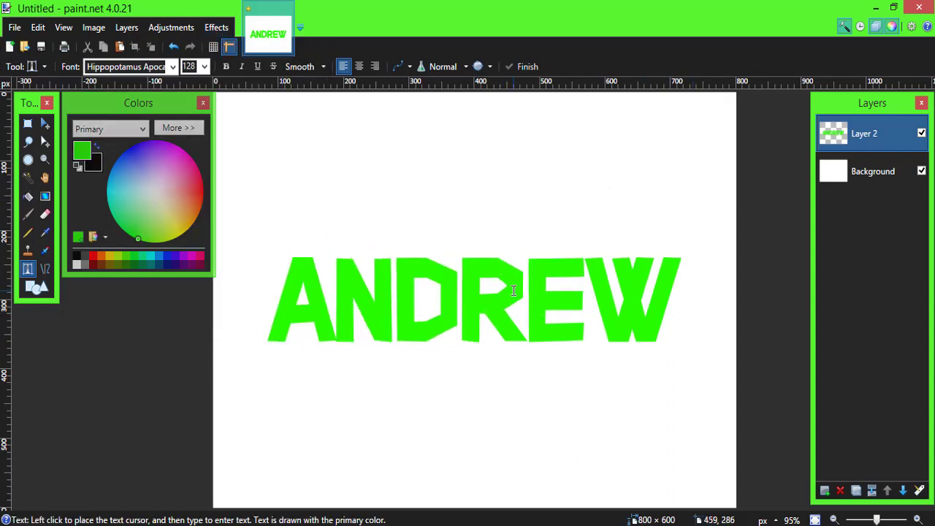
scroll(531, 299, down, 2)
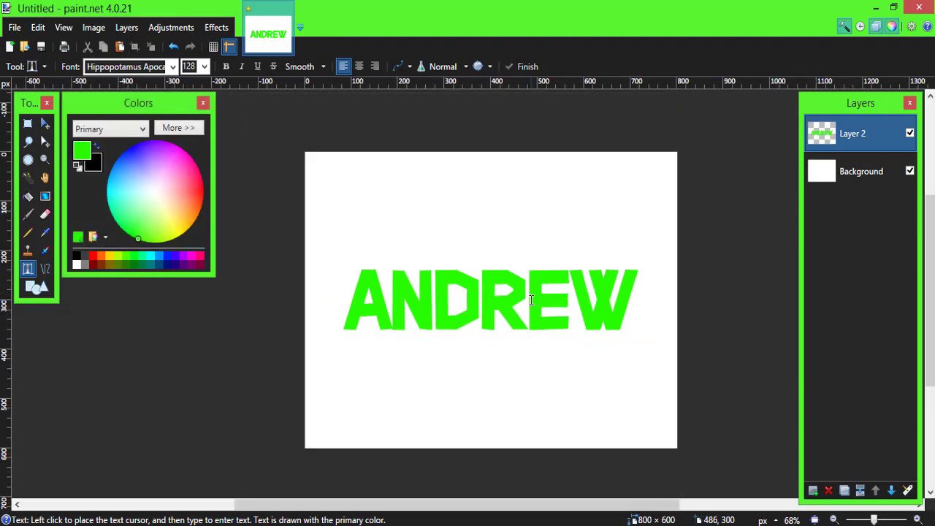
click(45, 124)
key(ctrl+a)
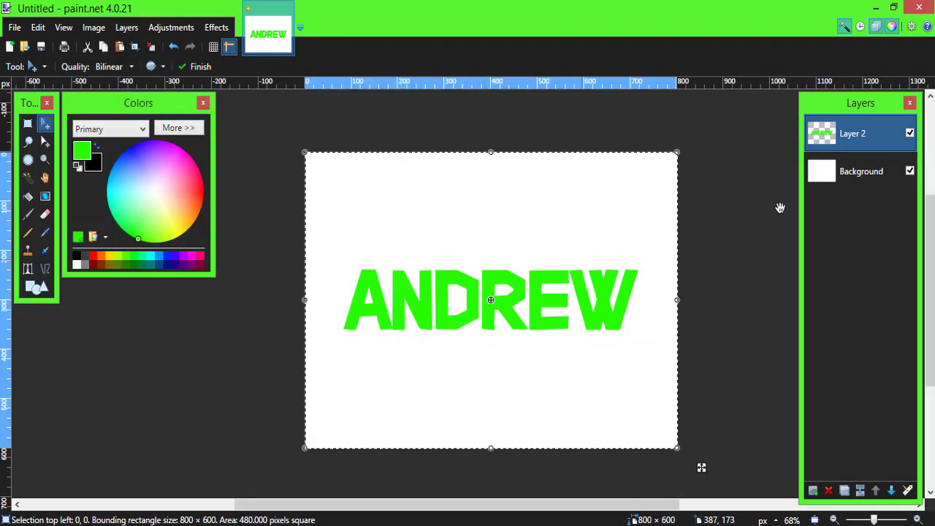
drag(699, 142, 654, 97)
key(ctrl+d)
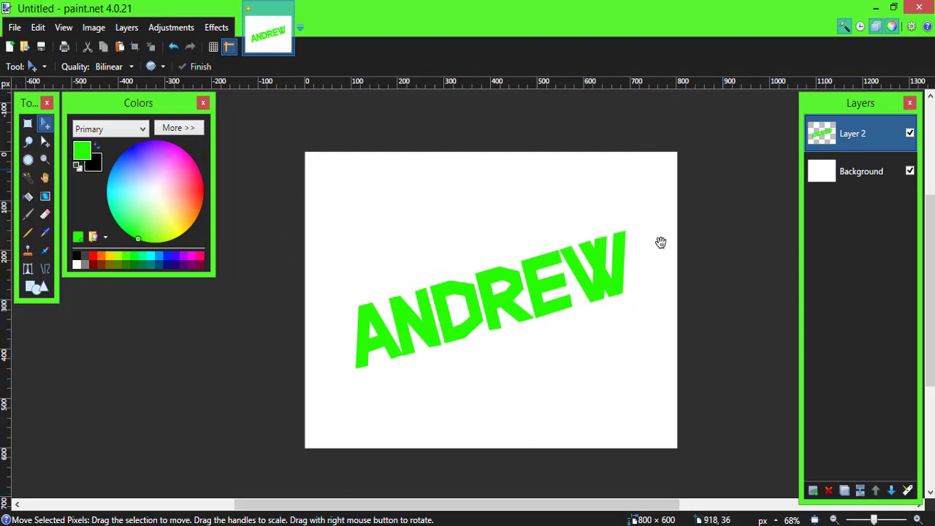
Step: Open a Drop Shadow effect for the slanted text and reset both Offset X and Offset Y to 0
scroll(567, 324, up, 3)
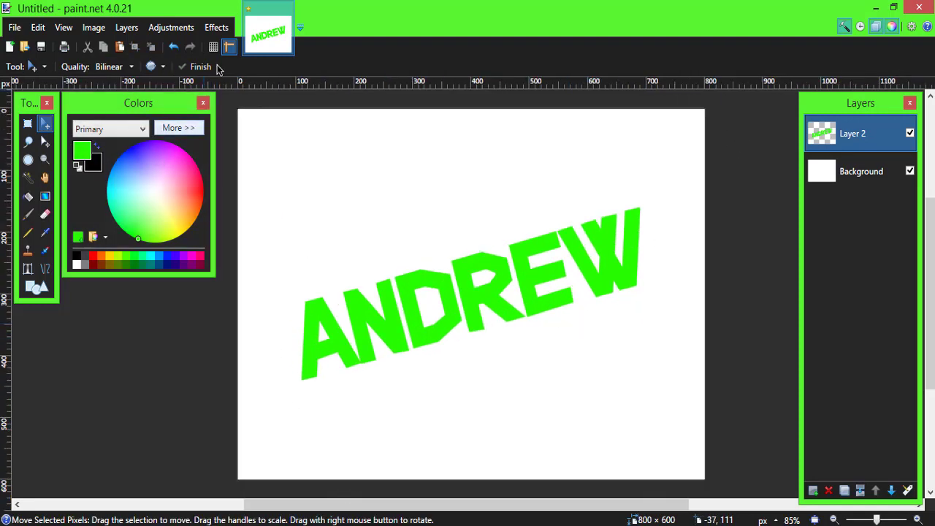
click(216, 27)
mouse_move(293, 211)
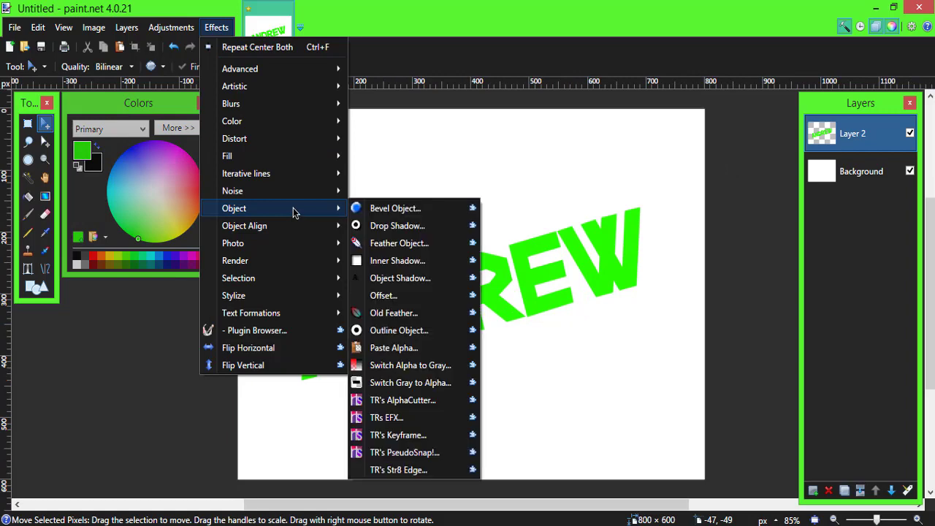
click(395, 225)
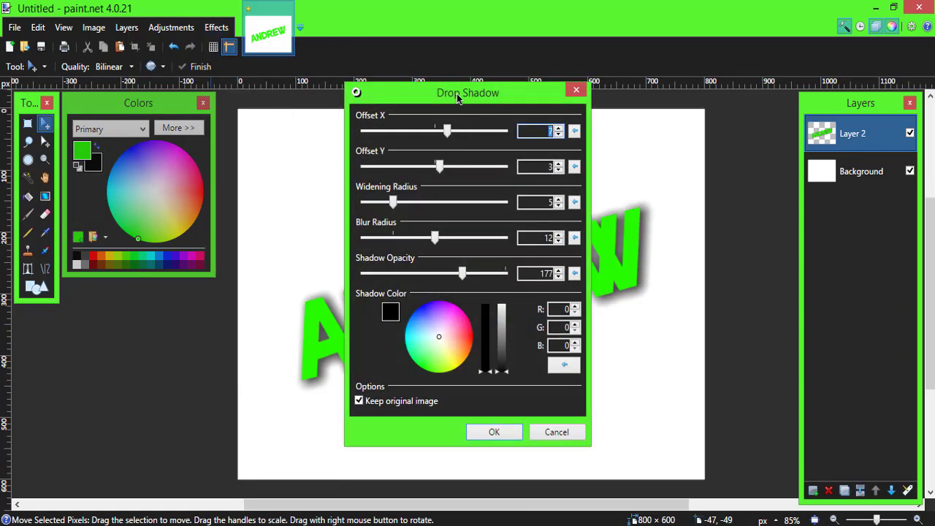
drag(459, 97, 777, 100)
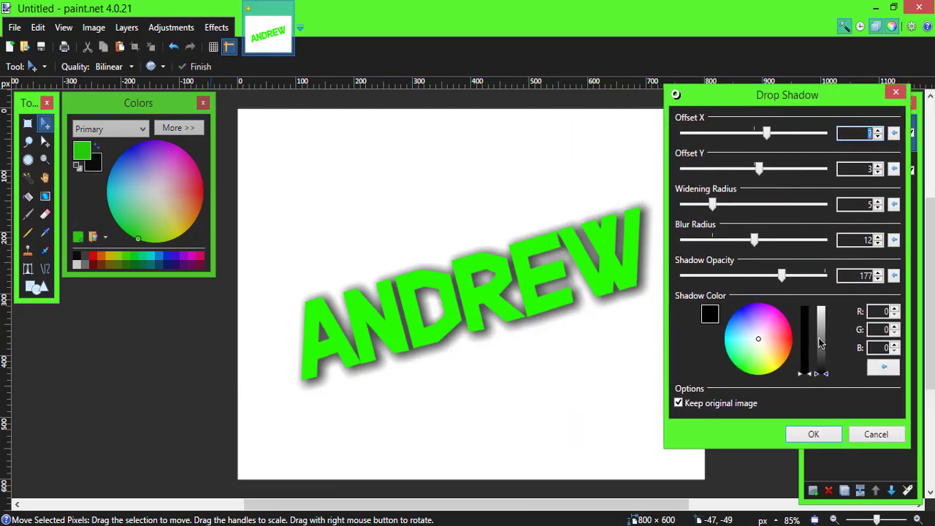
click(894, 133)
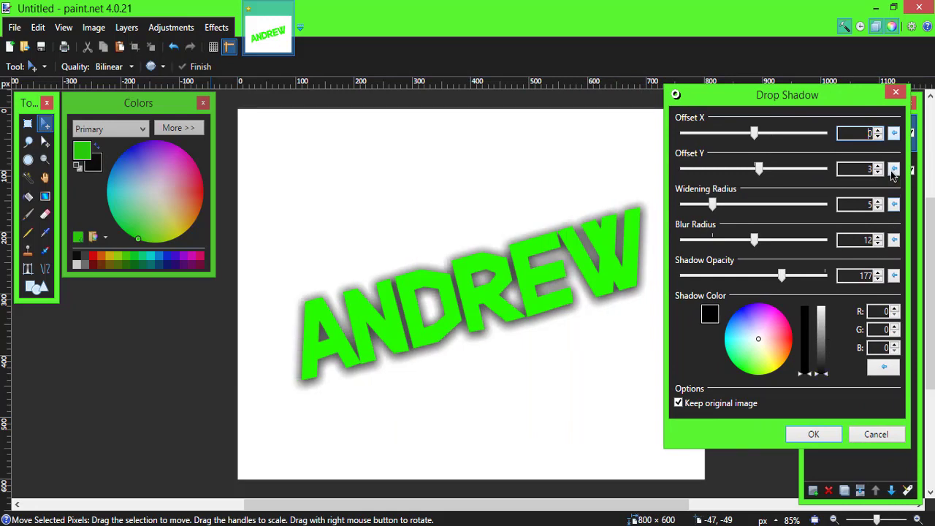
click(894, 168)
Step: Set the shadow opacity to 255, blur radius to 0 and widening radius to 6, and apply it as a solid black outline
drag(790, 278, 826, 277)
click(722, 245)
drag(721, 245, 665, 236)
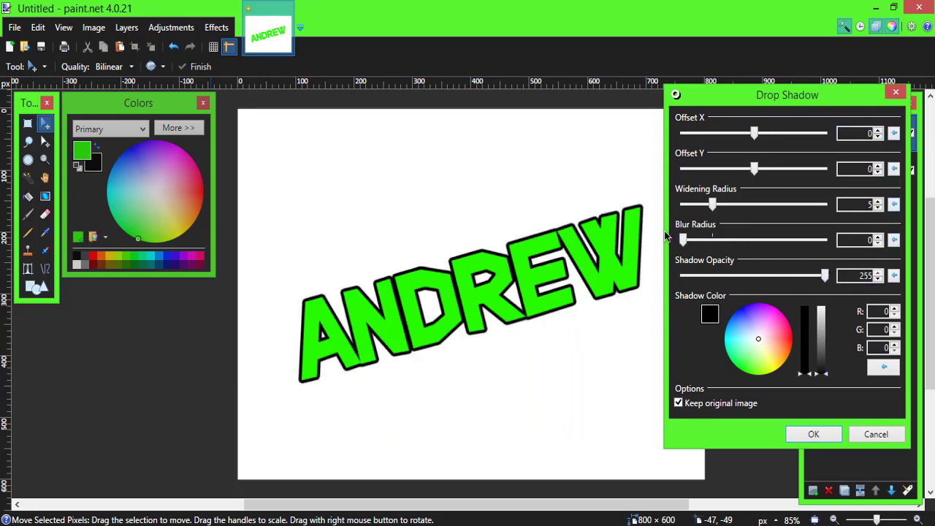
drag(713, 209, 719, 210)
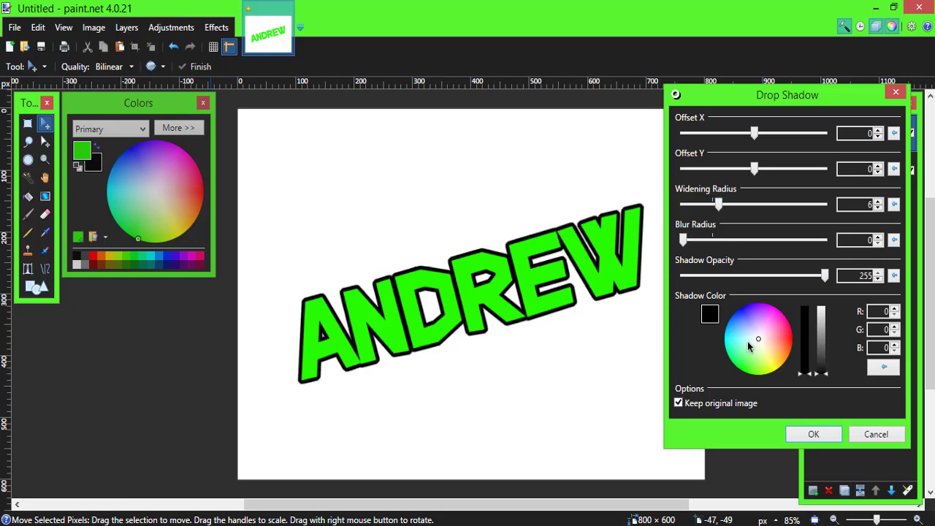
click(812, 434)
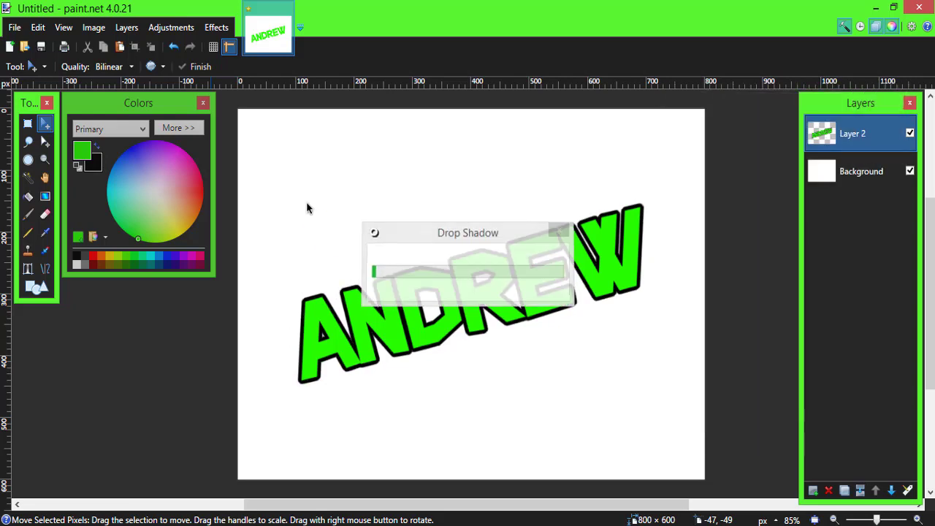
Step: Apply the Bevel Object effect to the outlined text with a depth of about 10 and a strength of 0.50
click(218, 27)
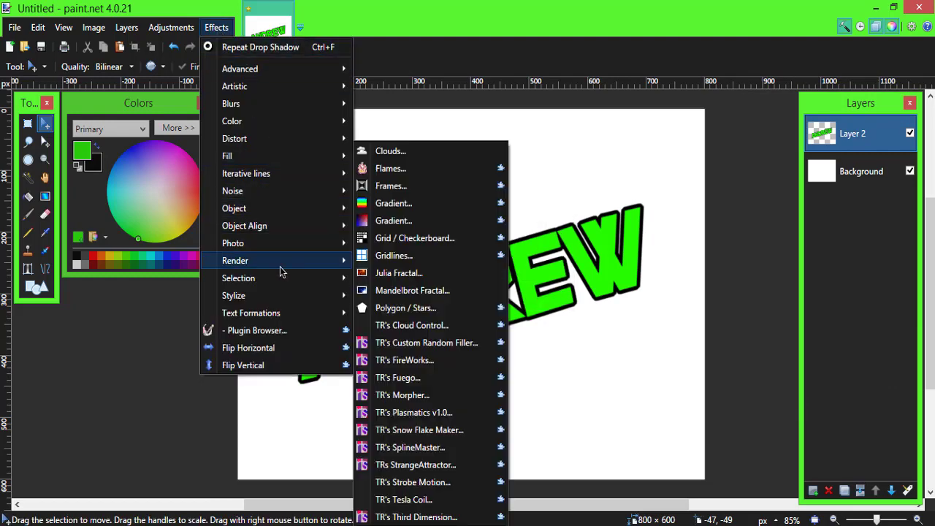
mouse_move(303, 207)
click(398, 206)
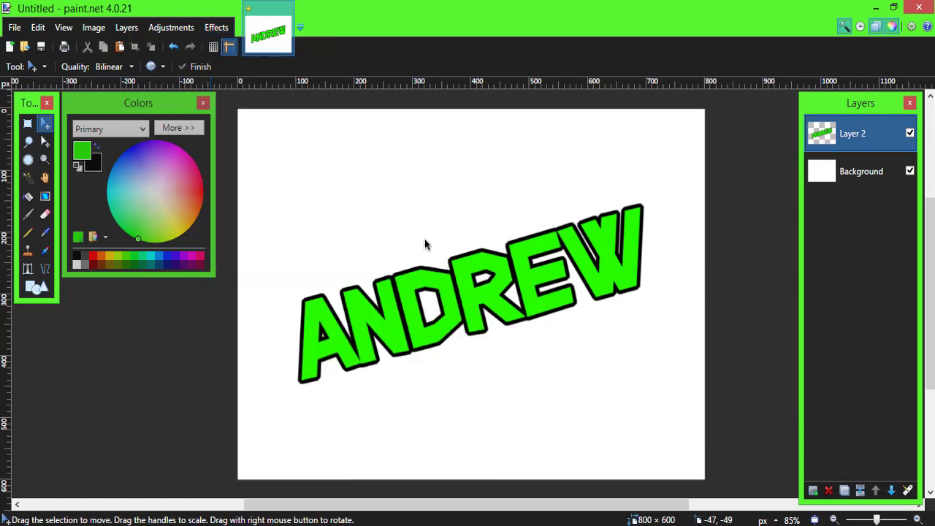
drag(515, 95, 843, 75)
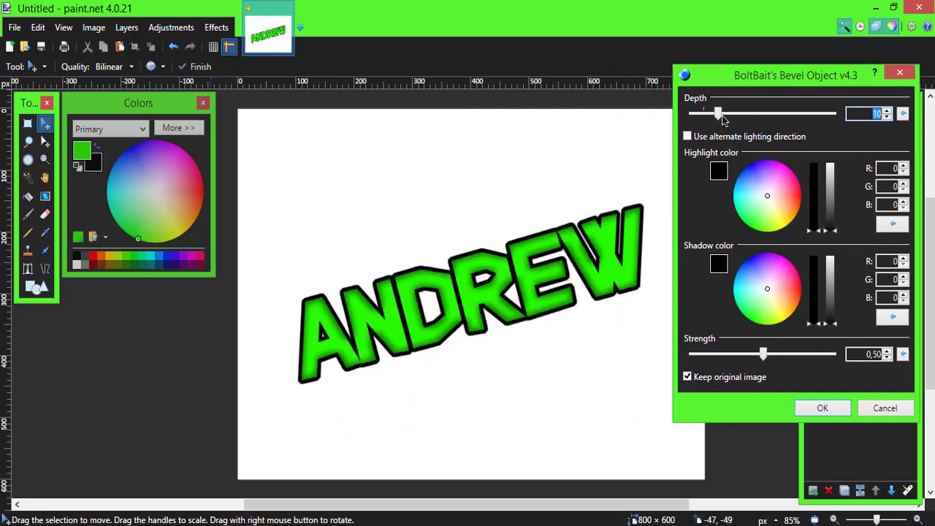
drag(718, 112, 721, 133)
click(824, 407)
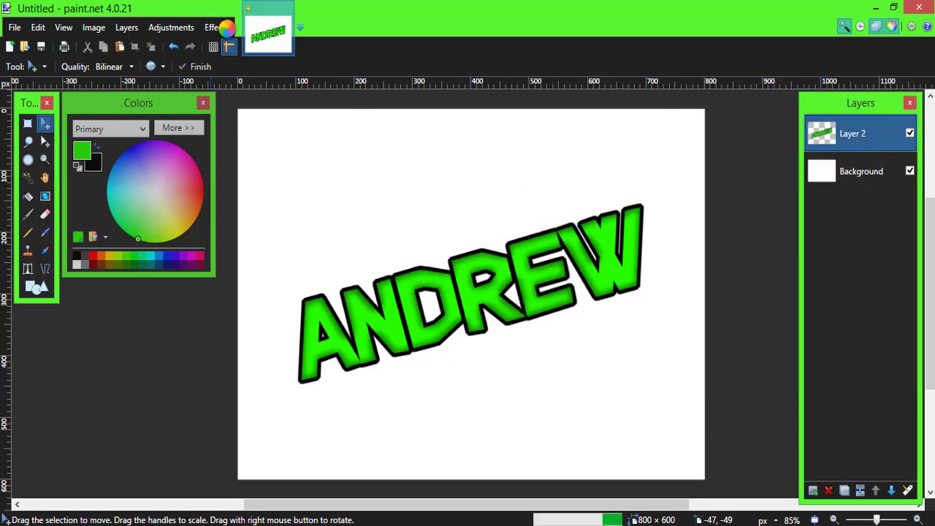
Step: Add a white Drop Shadow outline around the text with offsets 0, widening radius 6, blur radius 0 and opacity 255
click(217, 27)
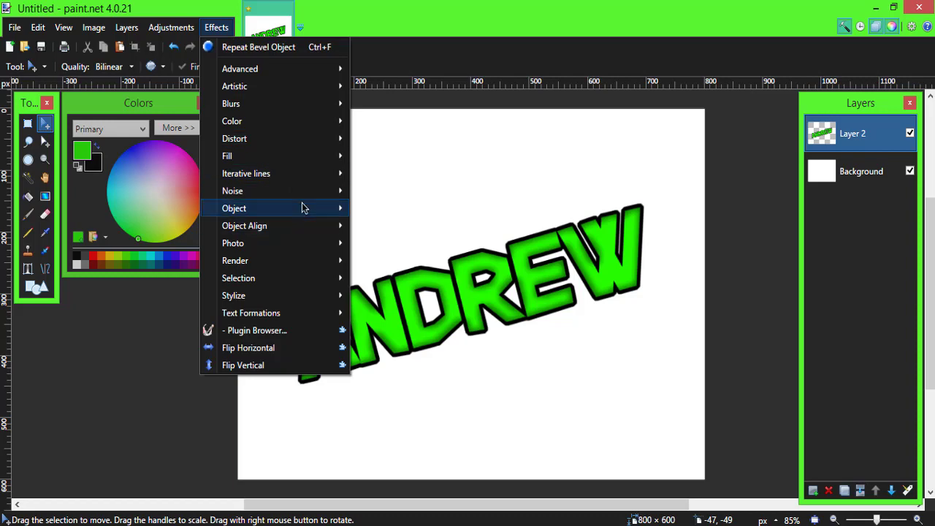
mouse_move(303, 208)
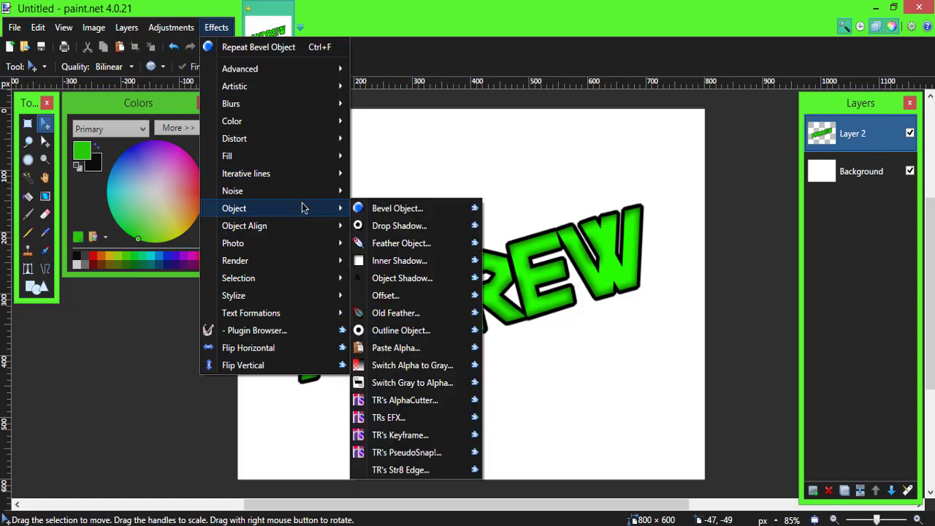
click(411, 226)
drag(452, 103, 643, 102)
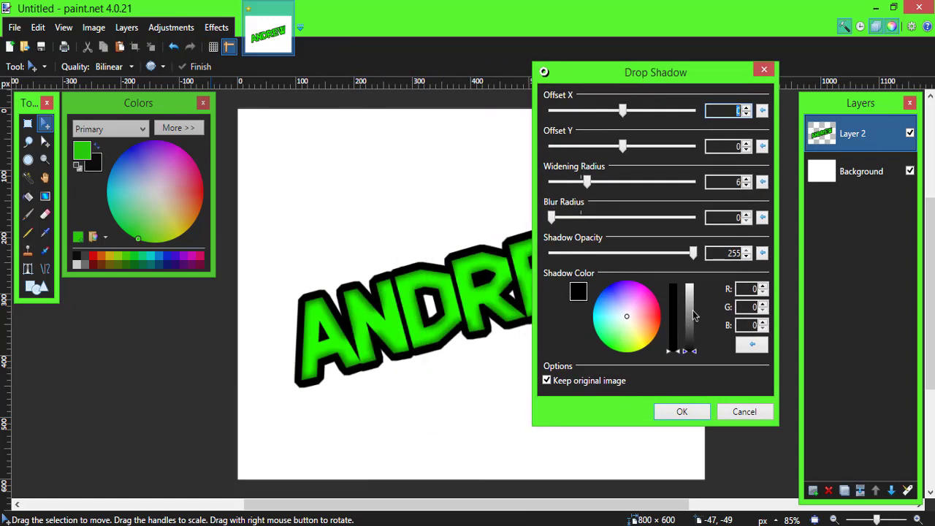
drag(694, 316, 692, 282)
click(678, 411)
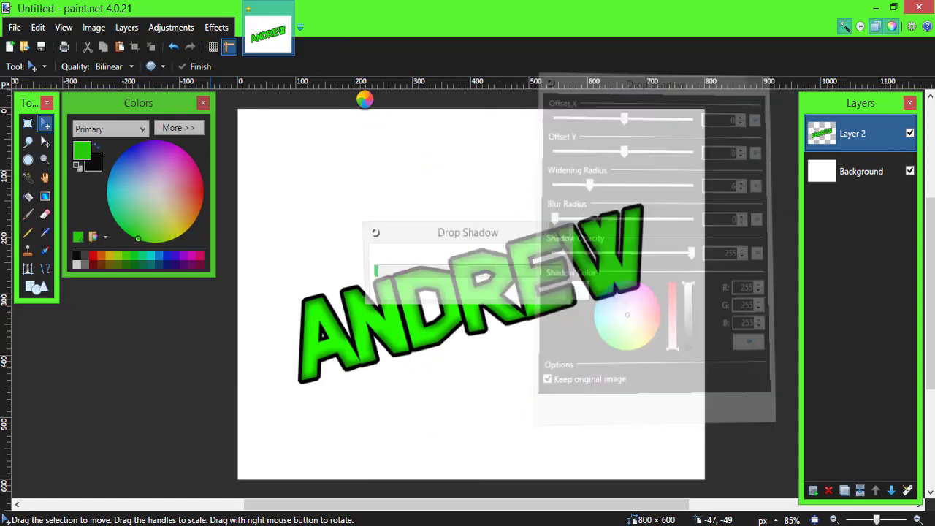
Step: Add a black Drop Shadow outline around the white one with offsets 0, widening radius 6, blur radius 0 and opacity 255
click(211, 26)
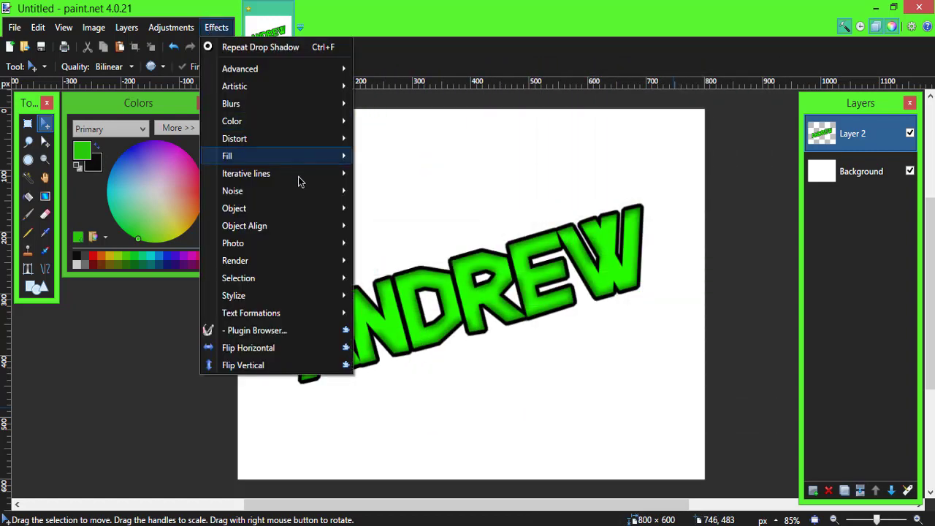
mouse_move(309, 208)
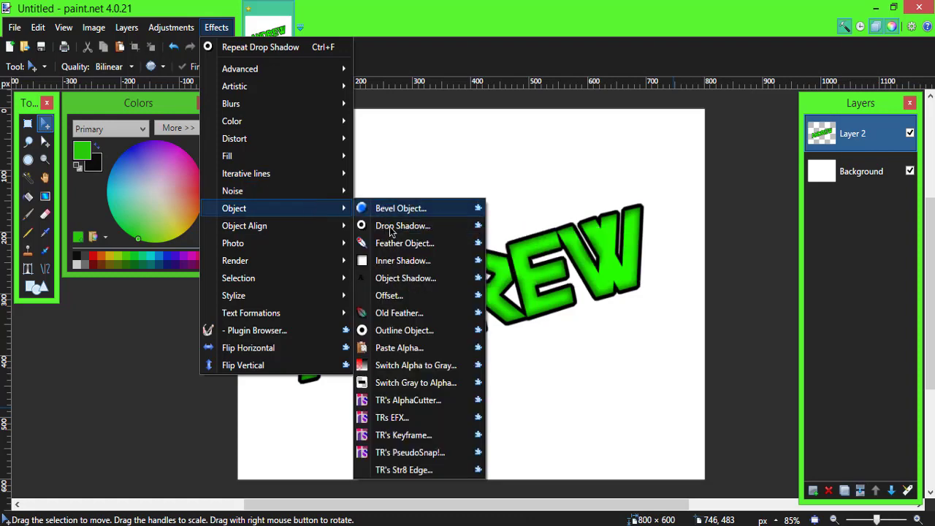
click(392, 231)
drag(501, 95, 788, 78)
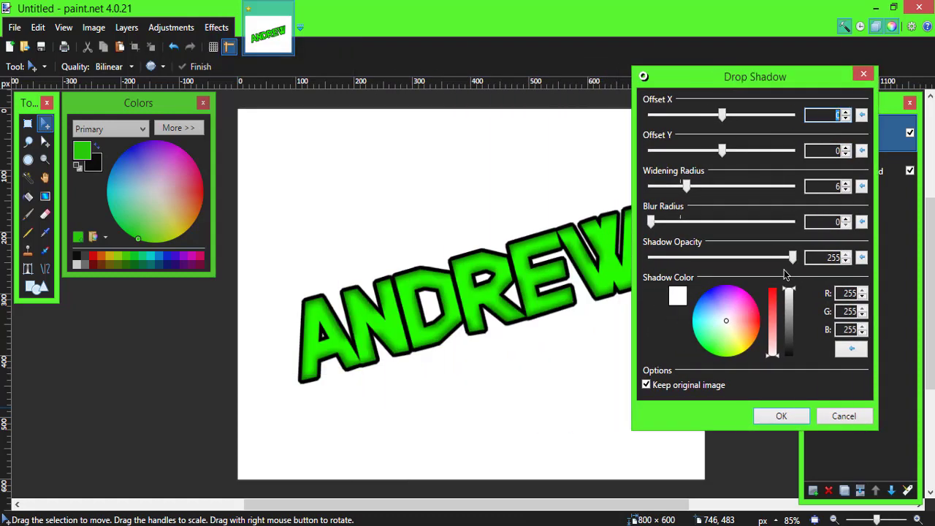
drag(788, 335, 787, 380)
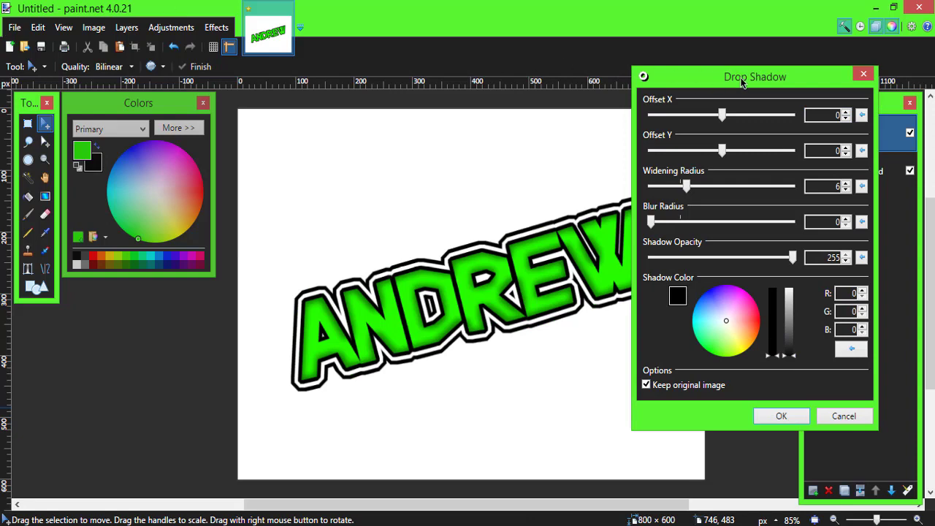
drag(742, 82, 127, 87)
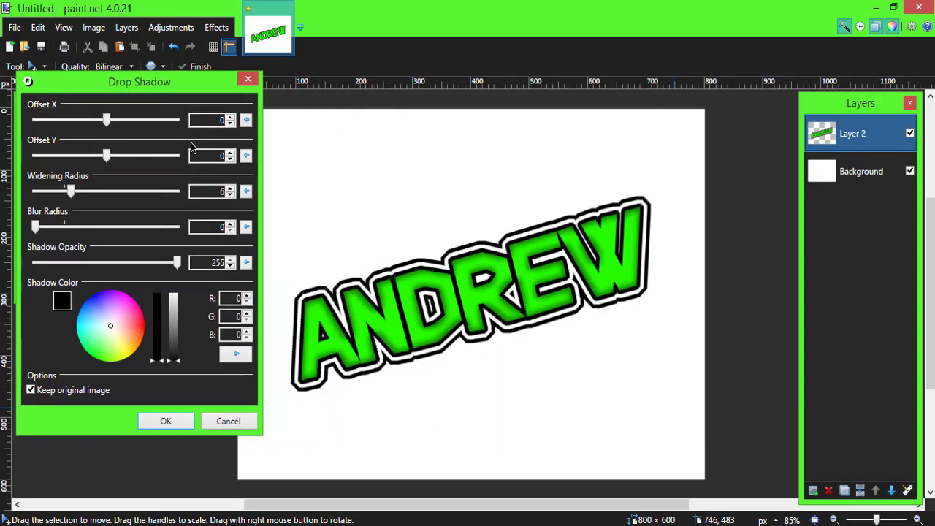
click(182, 421)
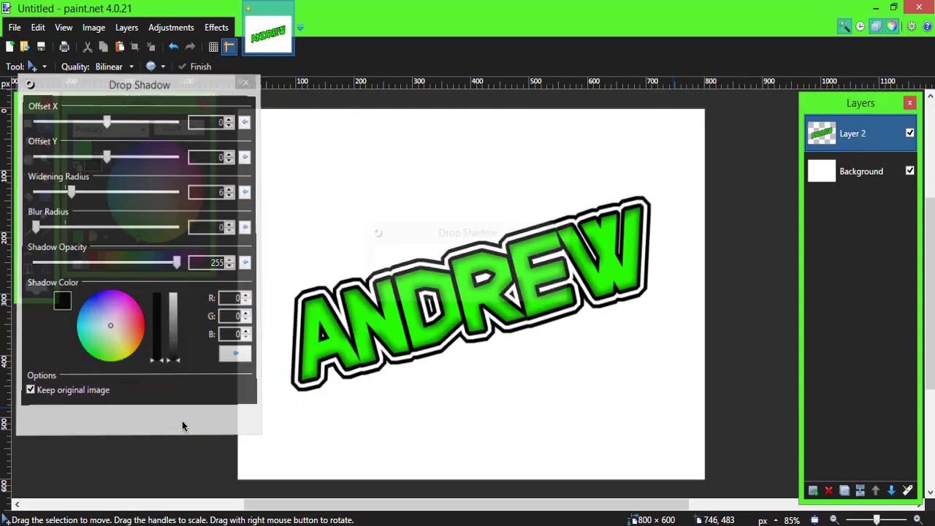
Step: Start another black Drop Shadow on the text and set Offset X to 6 and Offset Y to 5
click(212, 30)
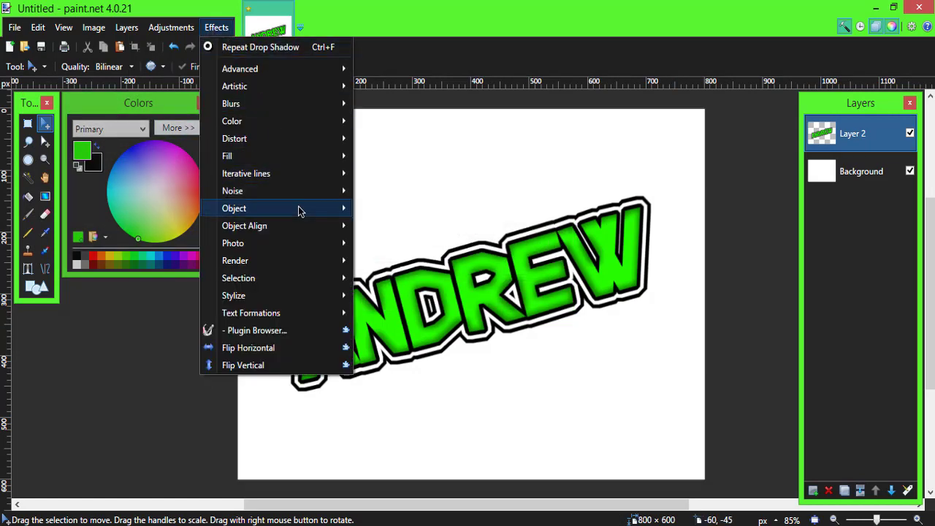
mouse_move(311, 213)
click(398, 226)
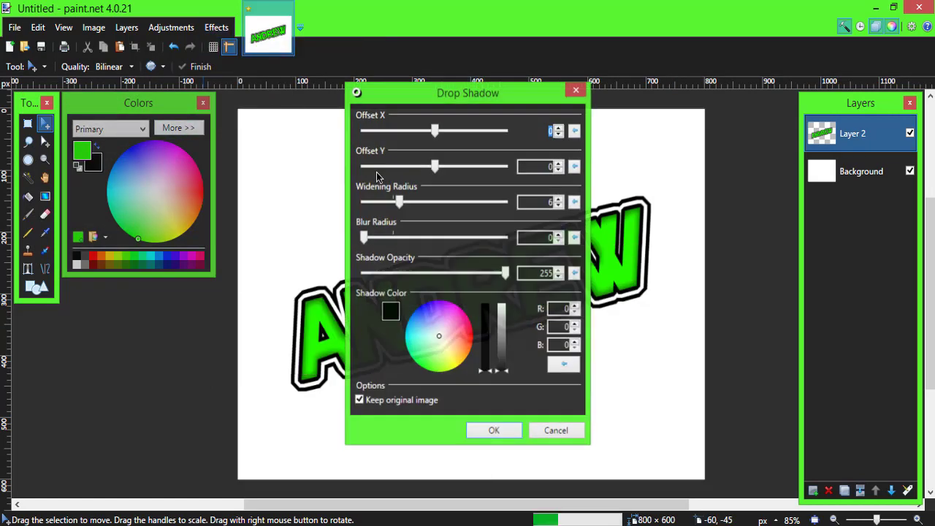
drag(476, 105, 130, 89)
drag(88, 120, 105, 120)
drag(89, 151, 100, 151)
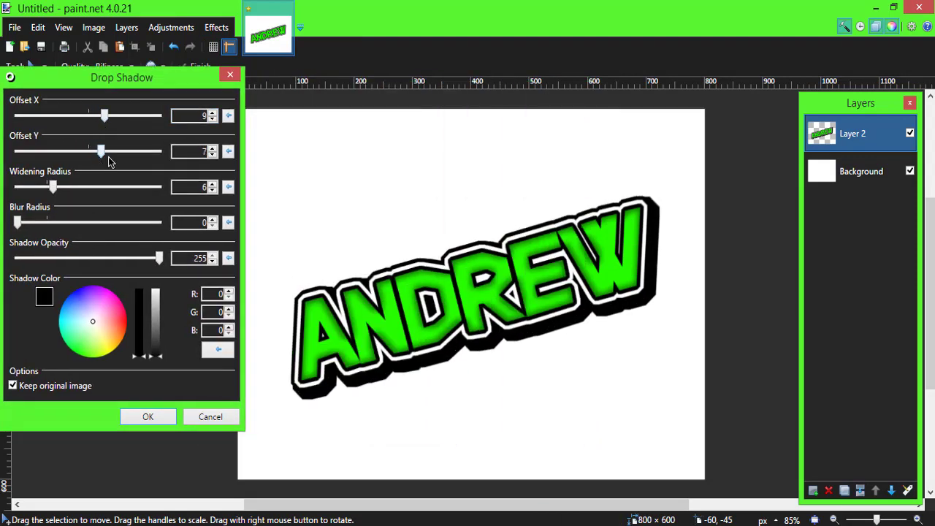
drag(104, 118, 99, 116)
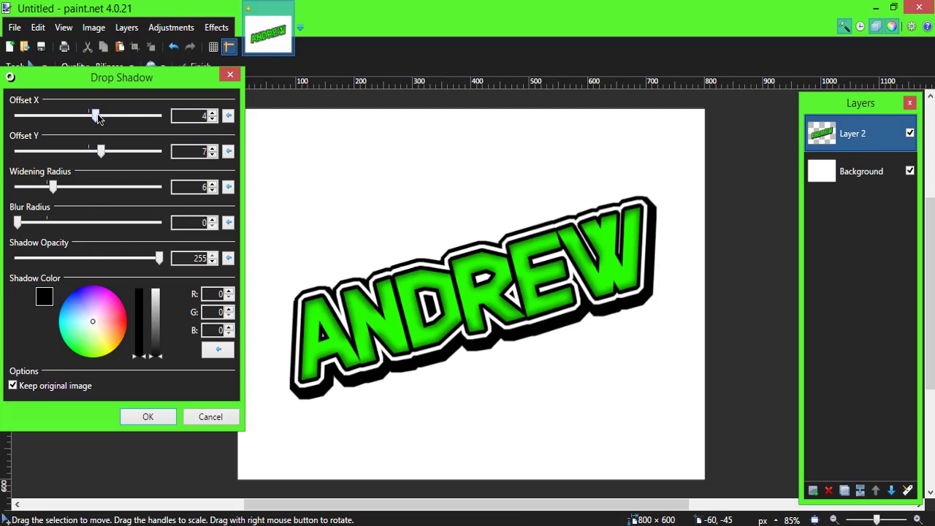
mouse_move(100, 152)
mouse_down()
mouse_move(88, 150)
mouse_move(97, 152)
mouse_up()
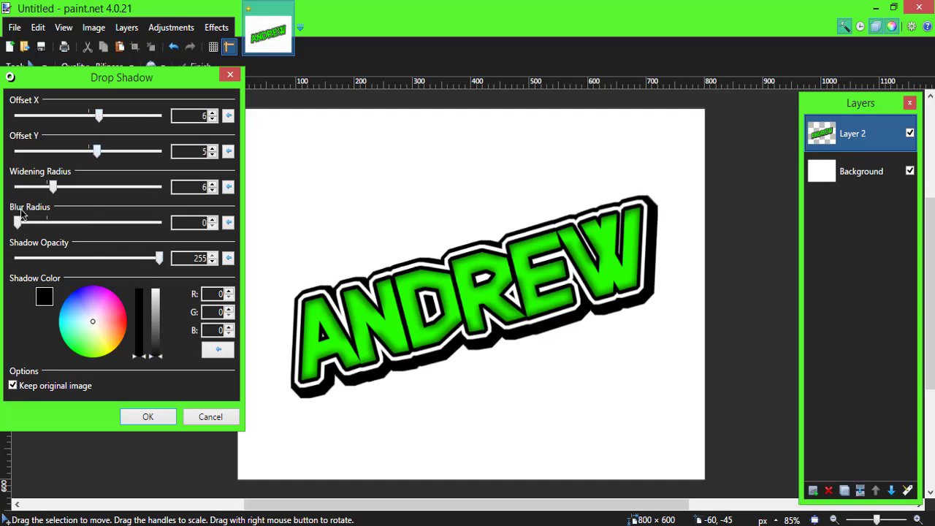
Step: Soften the offset shadow with widening radius 4, blur radius 8 and shadow opacity 165, and apply it
drag(53, 187, 29, 187)
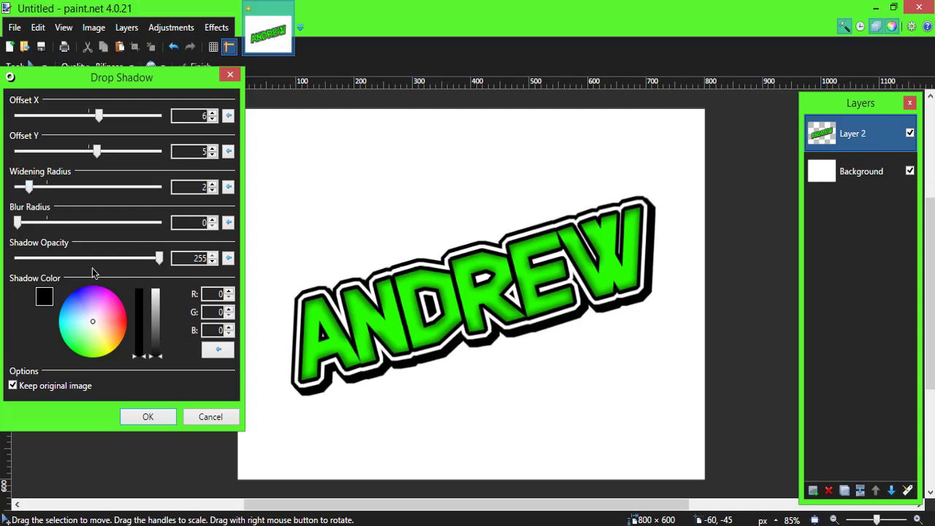
drag(158, 260, 108, 261)
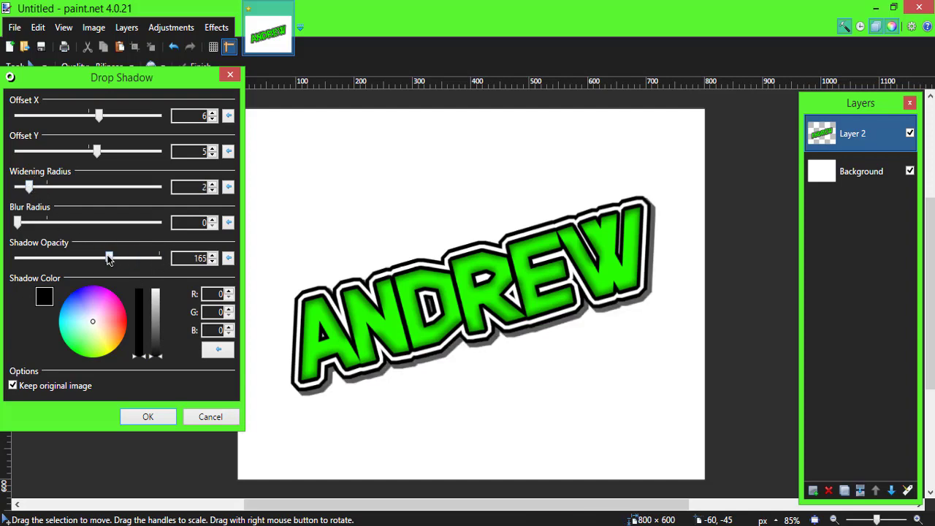
drag(17, 222, 66, 236)
drag(30, 187, 42, 188)
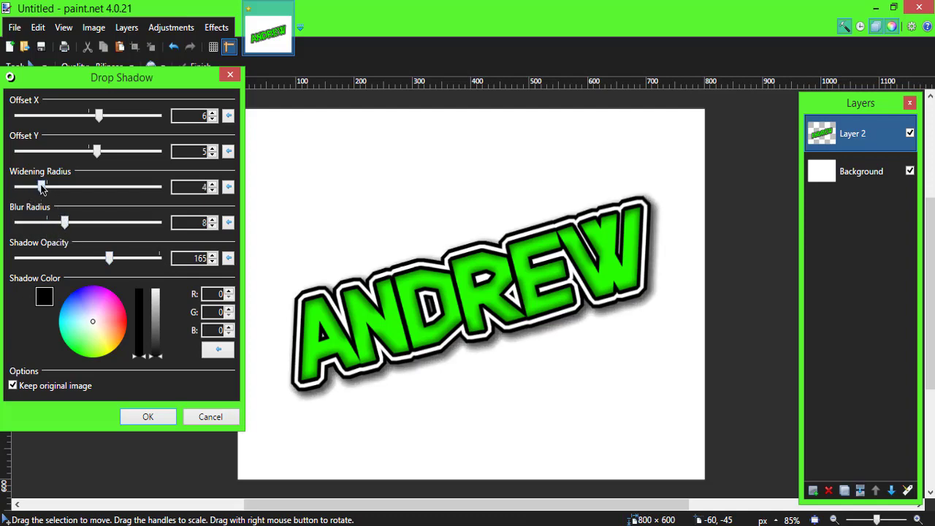
click(147, 417)
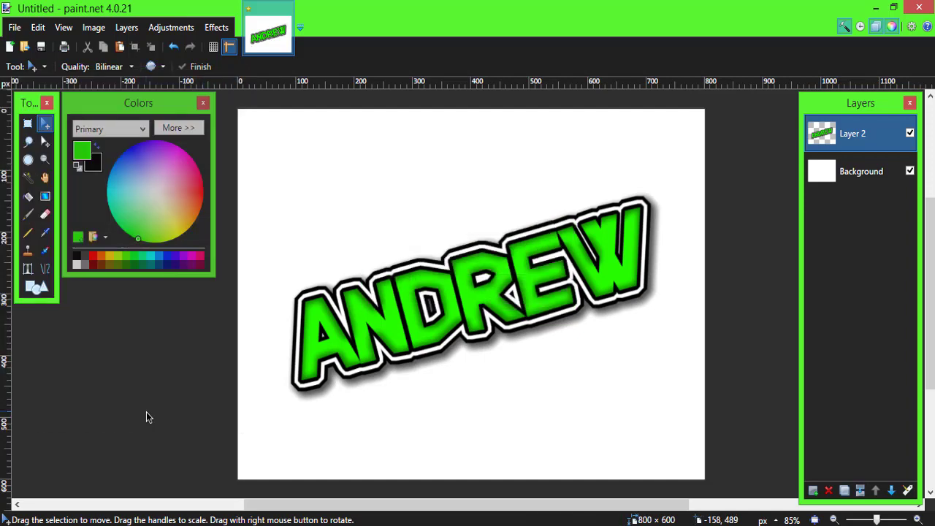
Step: Render Clouds on the Background layer using a slightly yellower green and black, with scale 1000 and roughness 0,76
click(863, 182)
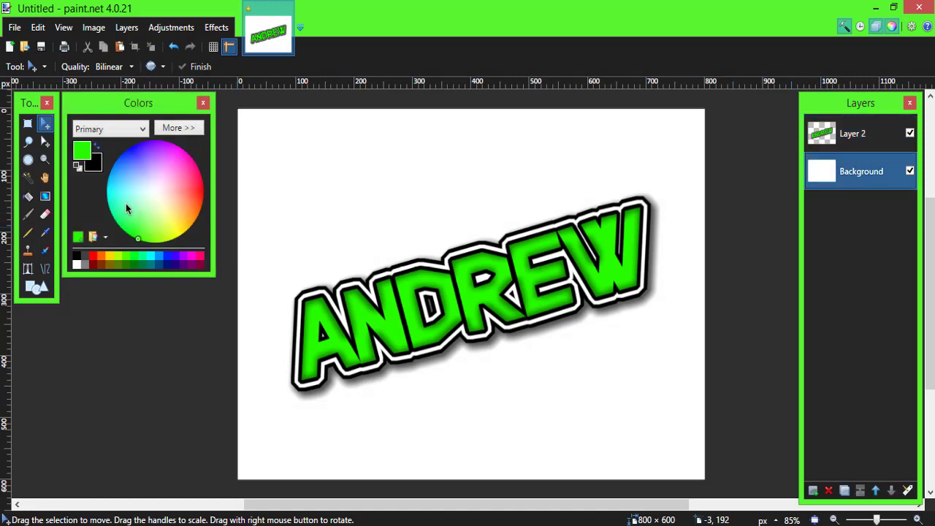
click(148, 242)
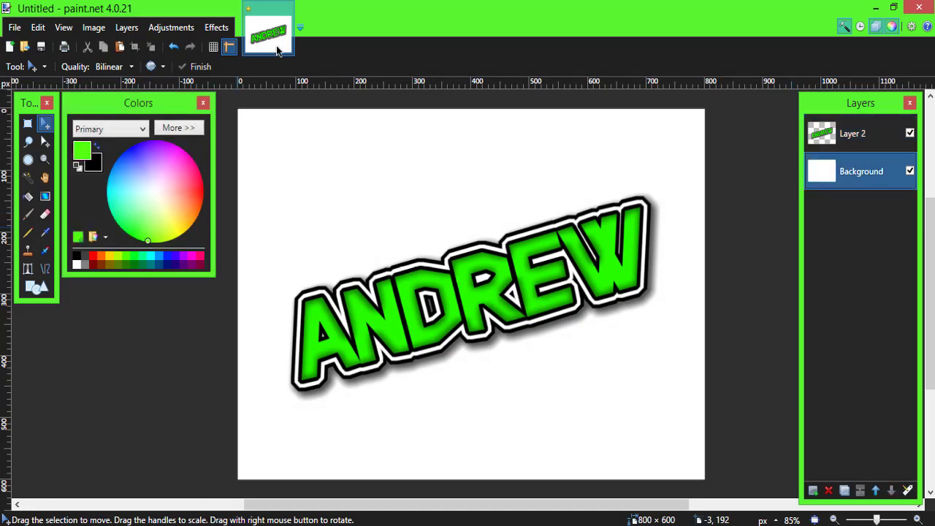
click(217, 27)
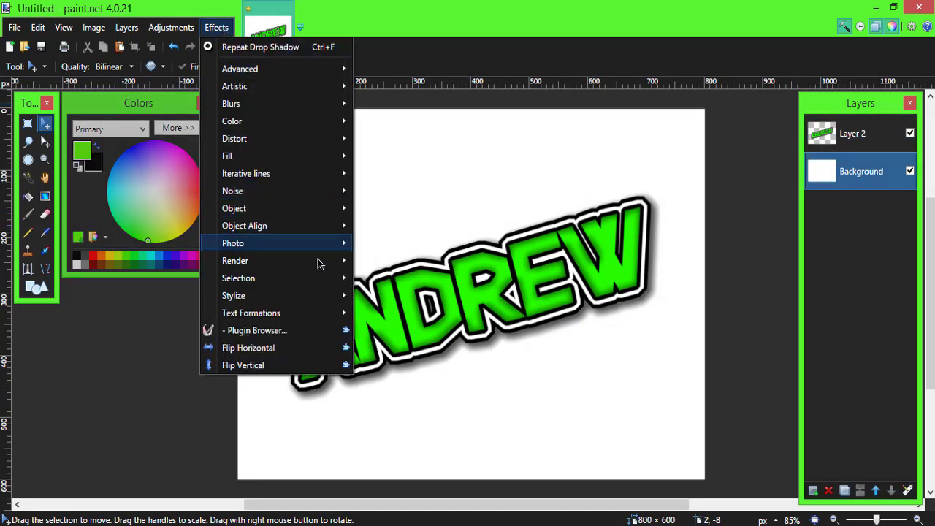
mouse_move(318, 263)
click(438, 152)
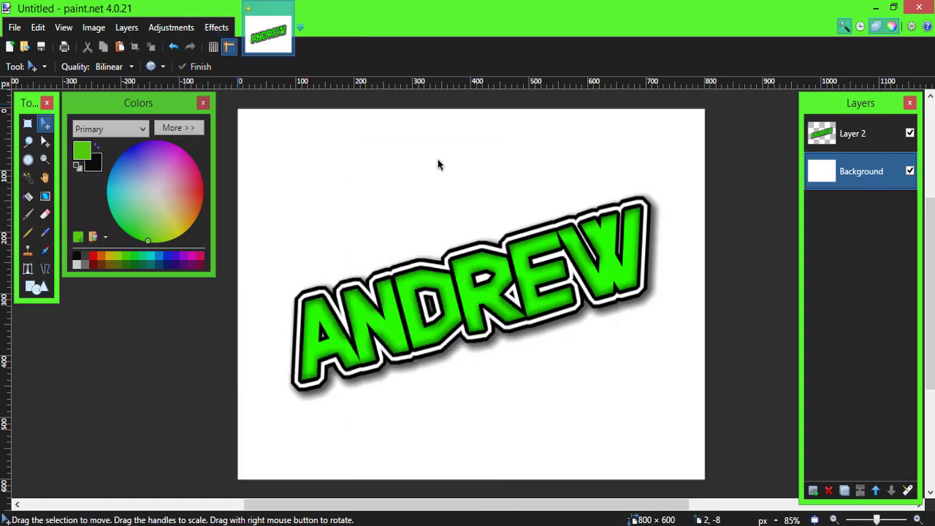
drag(441, 150, 101, 81)
drag(126, 117, 133, 157)
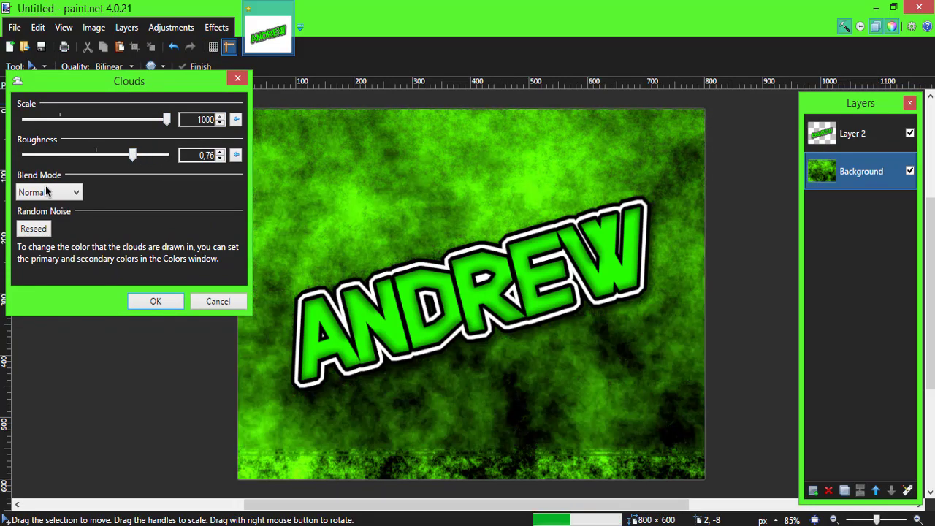
Step: Reseed the clouds' random noise twice, set the roughness to 0,71 and apply the effect
click(34, 229)
click(37, 229)
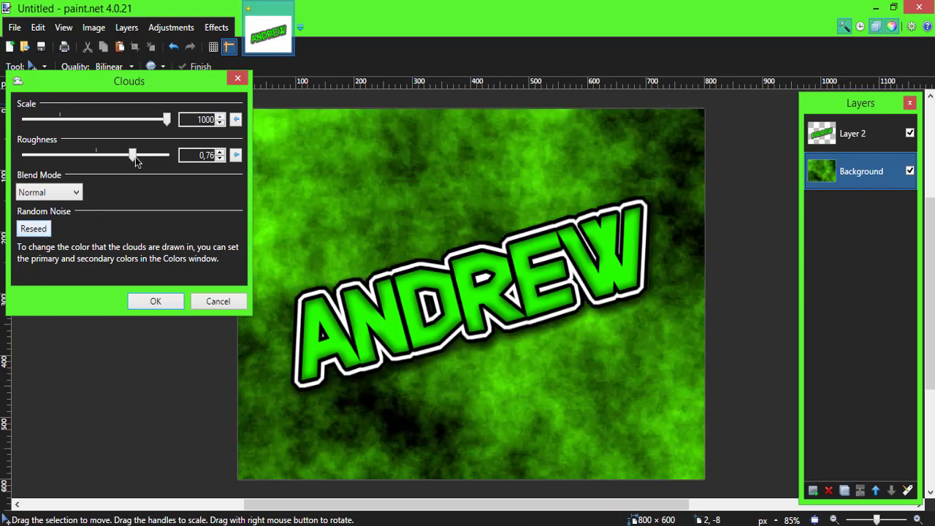
drag(136, 162, 127, 157)
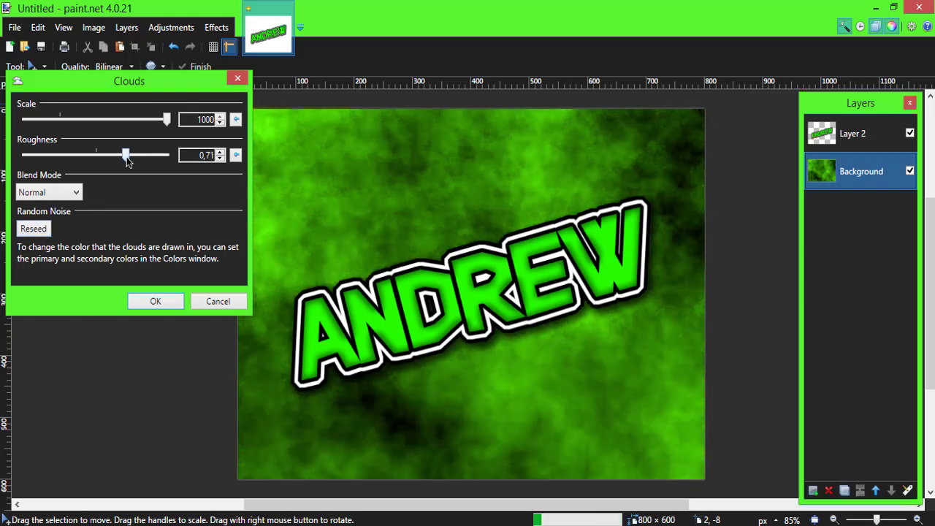
click(165, 307)
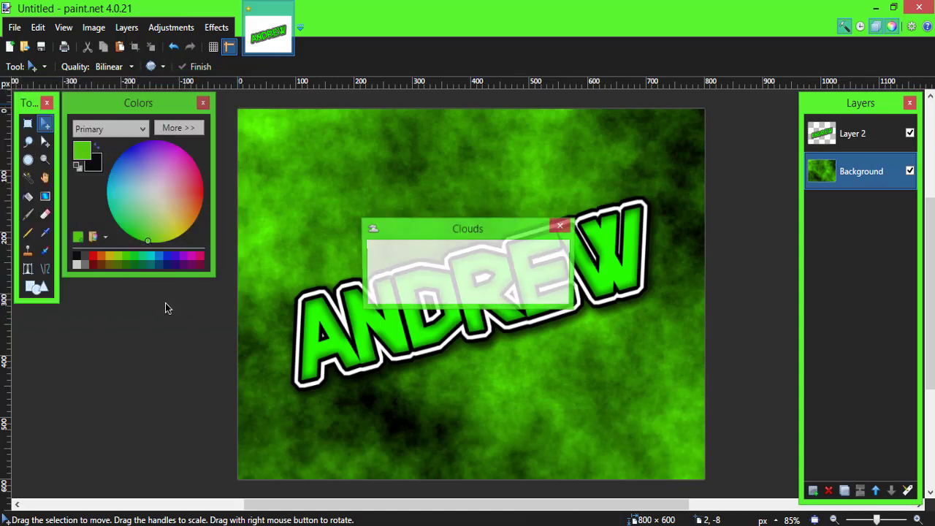
click(227, 29)
mouse_move(276, 247)
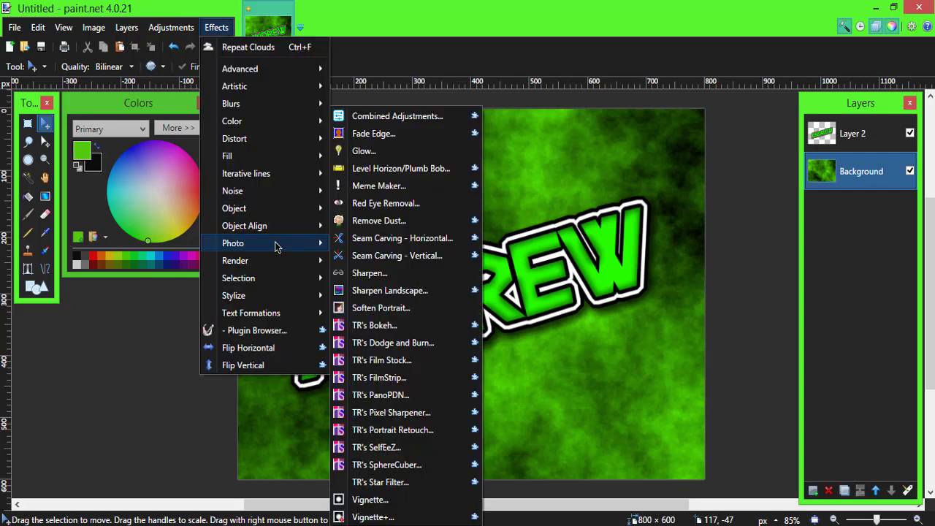
mouse_move(292, 265)
click(395, 500)
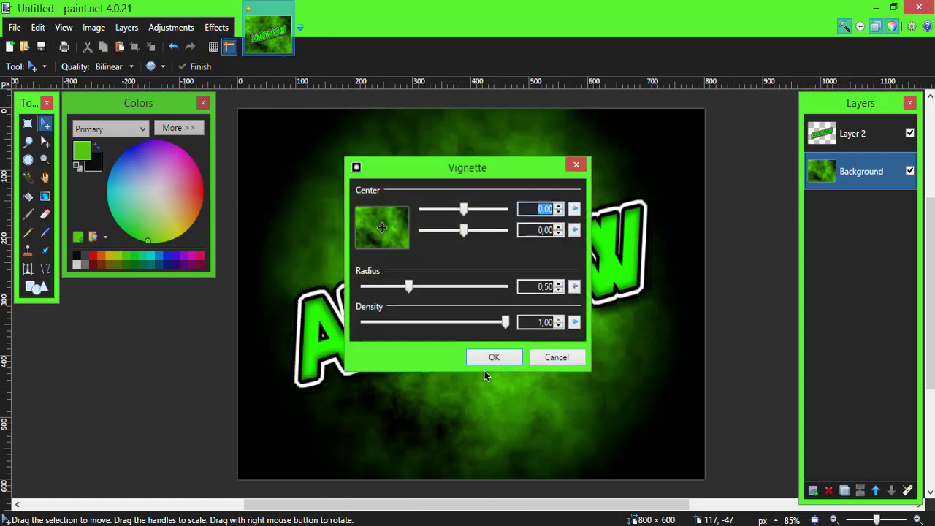
drag(494, 172, 175, 70)
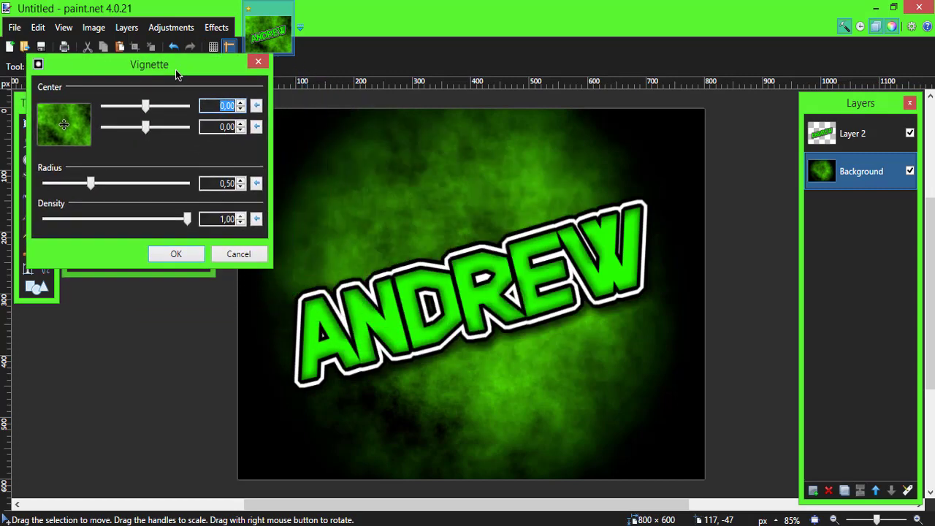
mouse_move(96, 182)
mouse_down()
mouse_move(81, 180)
mouse_move(98, 183)
mouse_up()
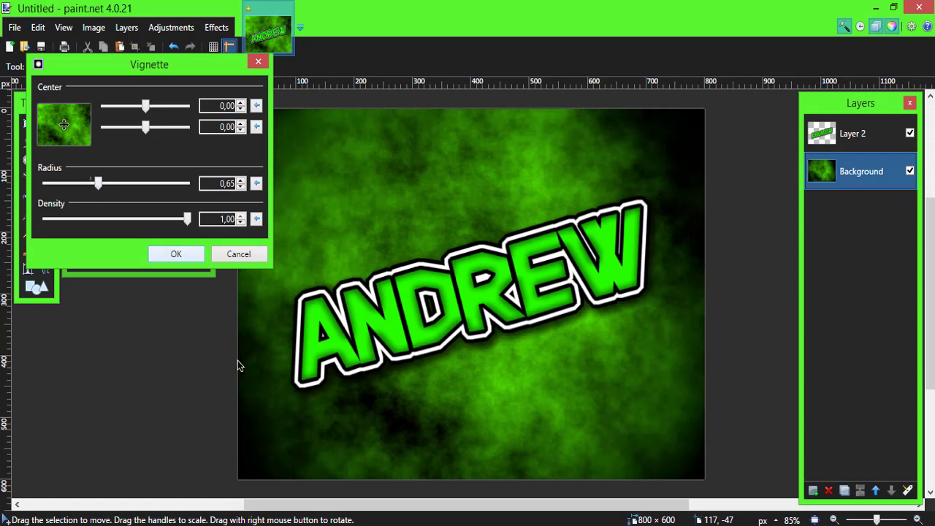
key(Escape)
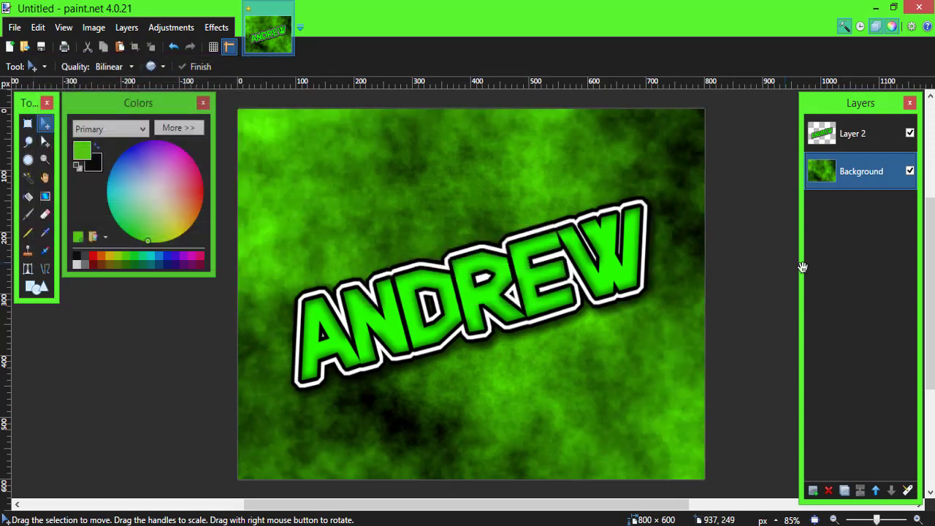
Step: Merge the text layer down into the background and apply a Vignette with center -0,01 and 0,05, radius 0,59 and density 1,00
click(865, 146)
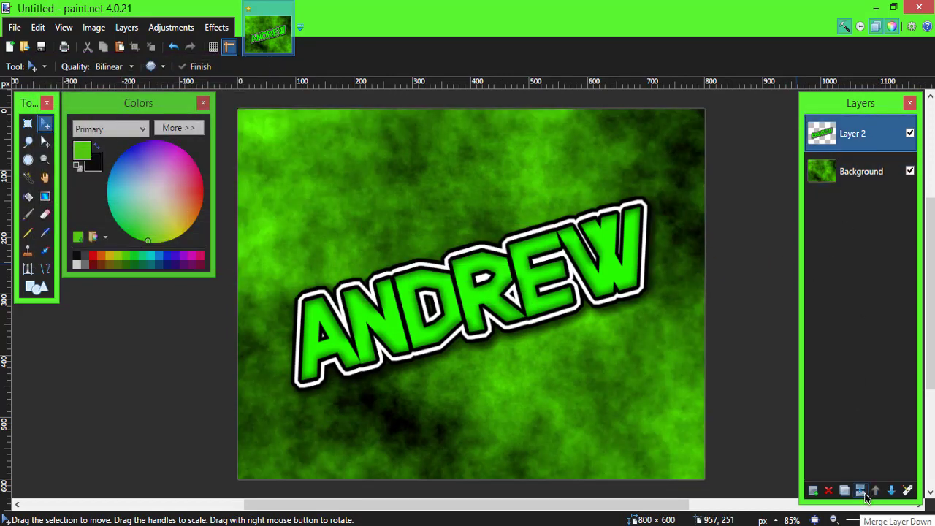
click(861, 491)
click(223, 30)
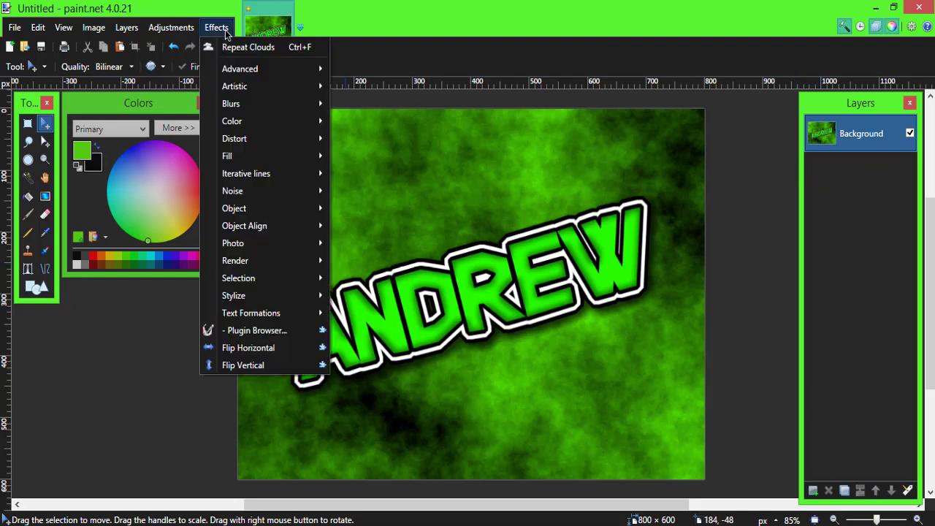
mouse_move(307, 244)
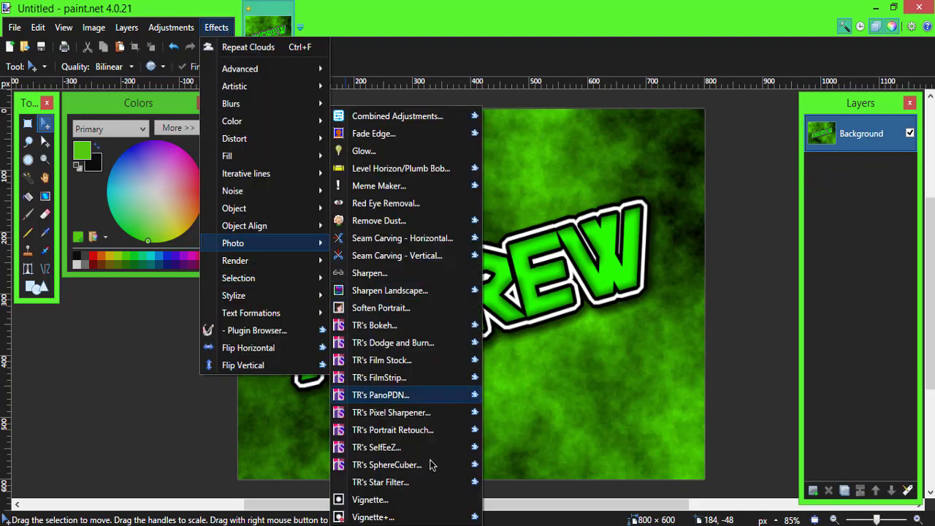
click(426, 500)
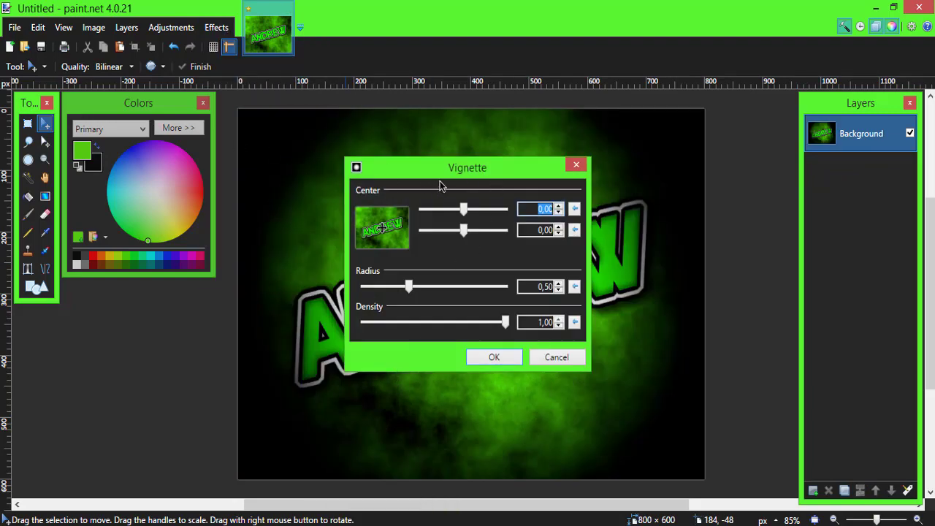
drag(441, 168, 145, 105)
drag(113, 224, 115, 225)
drag(206, 263, 247, 273)
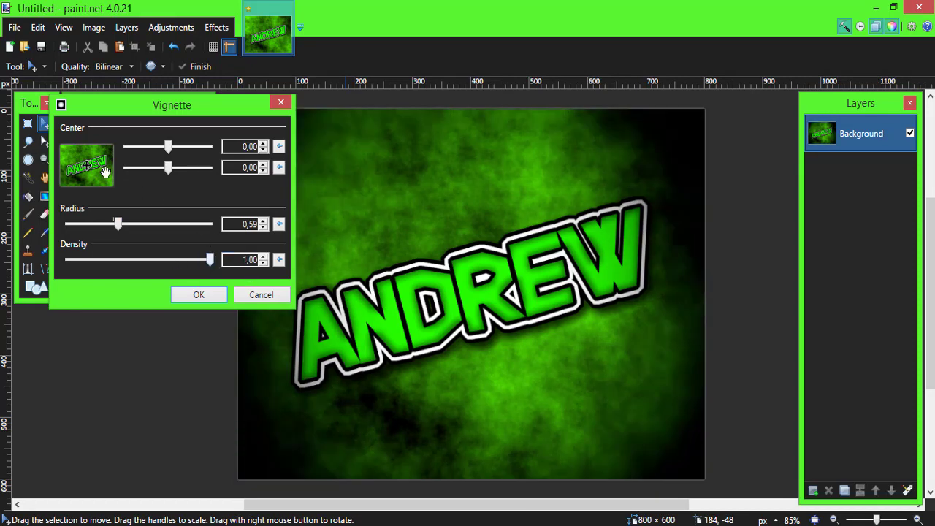
mouse_move(105, 171)
mouse_down()
mouse_move(81, 164)
mouse_move(87, 169)
mouse_up()
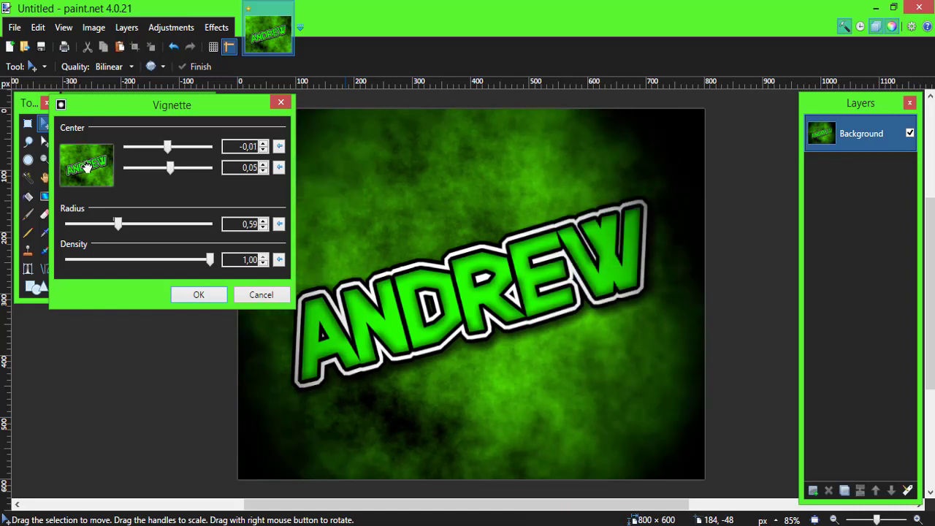
click(199, 295)
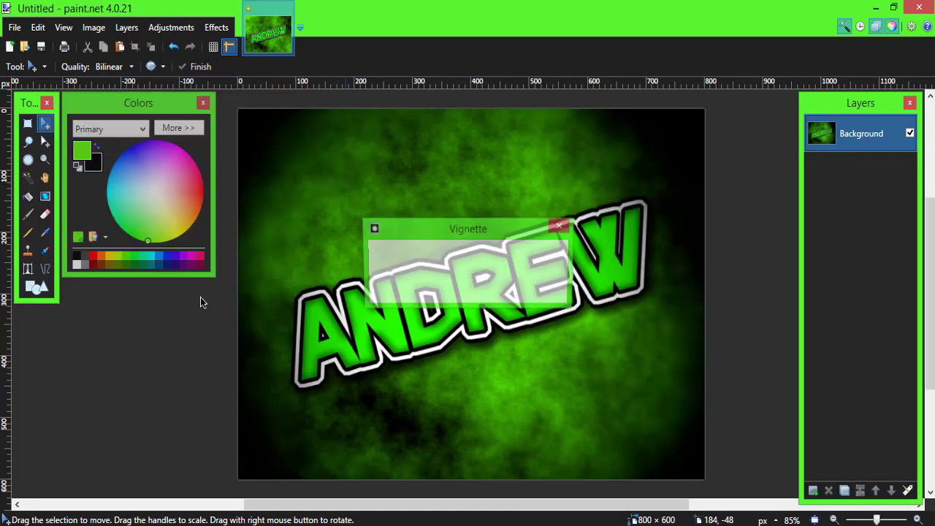